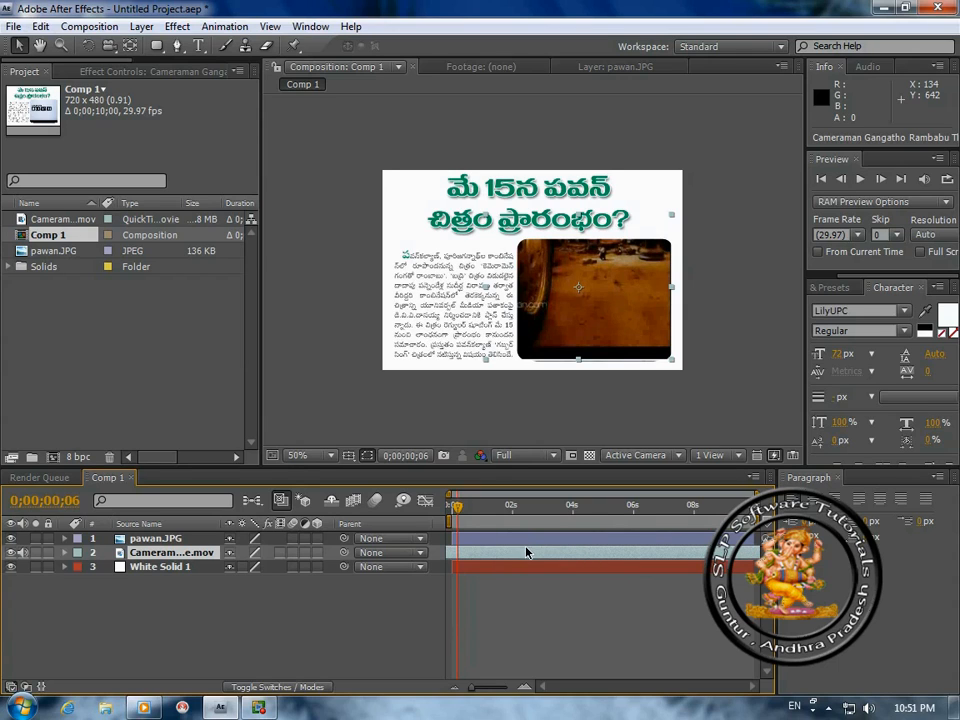
- Preview Comp 1 from its first frame and return to the start of the timeline
left_click(735, 368)
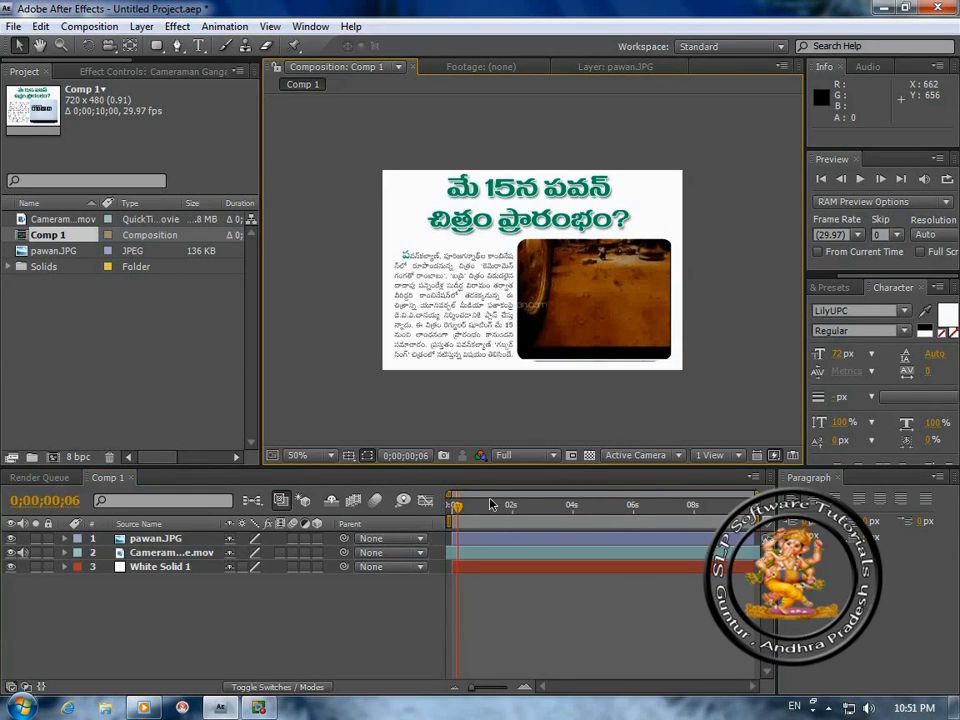
key("Home")
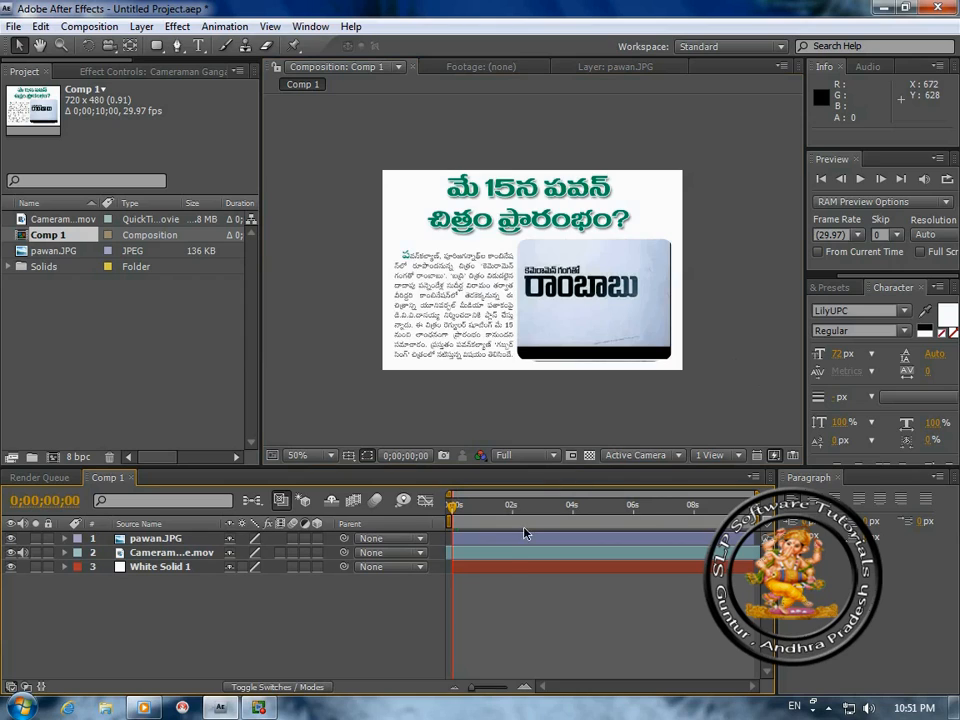
left_click(491, 561)
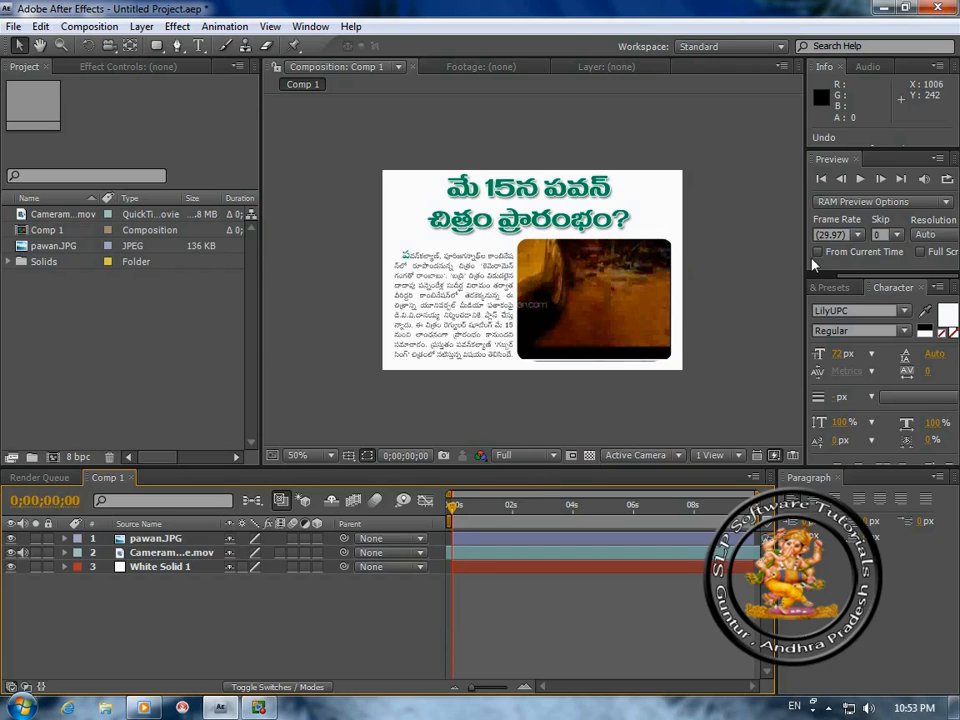
left_click(860, 179)
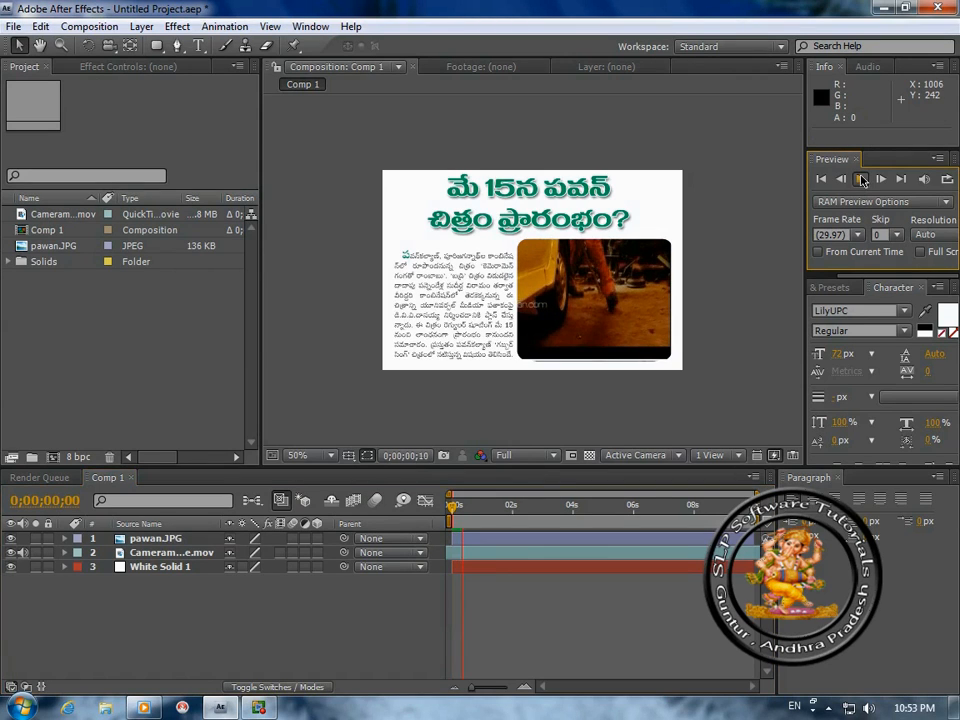
left_click(862, 181)
left_click(821, 181)
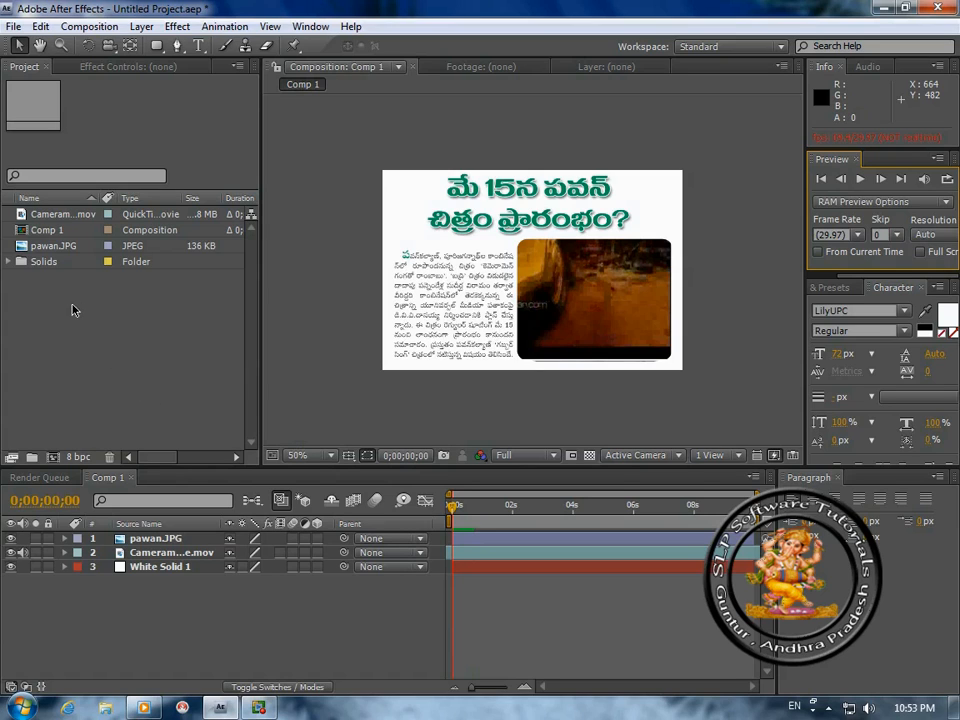
- Nest Comp 1 inside a new composition and check the layers it contains before returning to the new composition
left_click(44, 232)
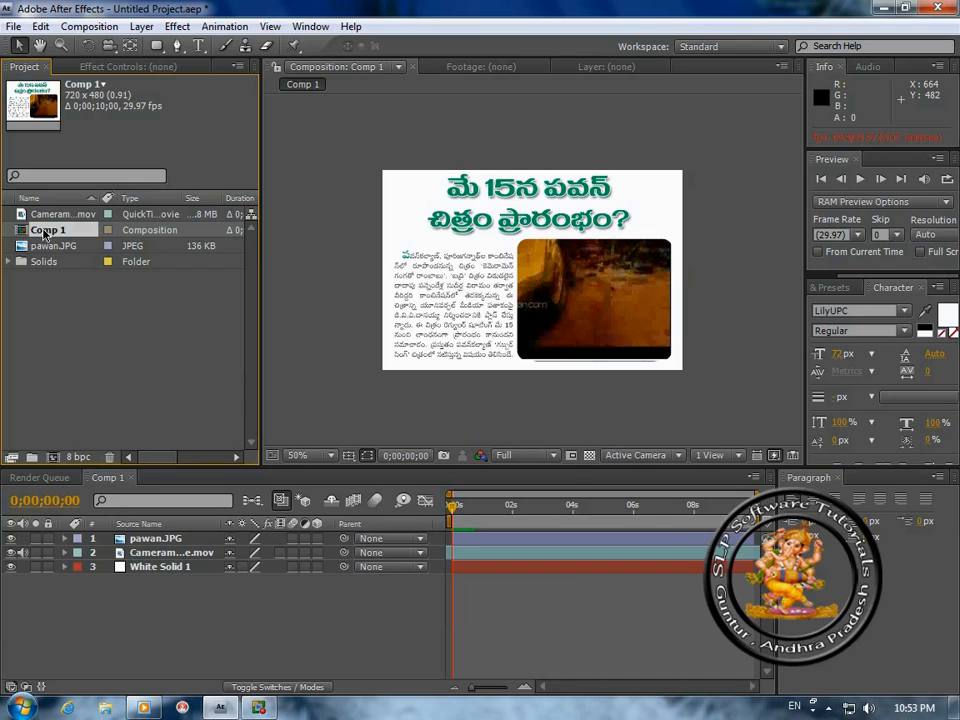
left_click_drag(45, 234, 45, 298)
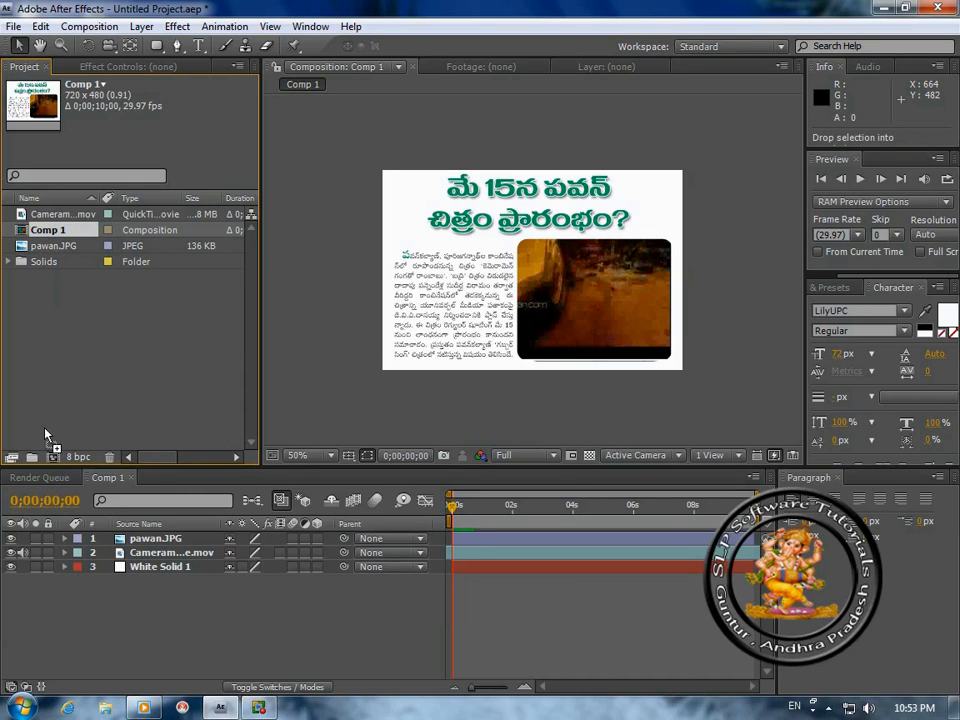
left_click_drag(45, 433, 51, 461)
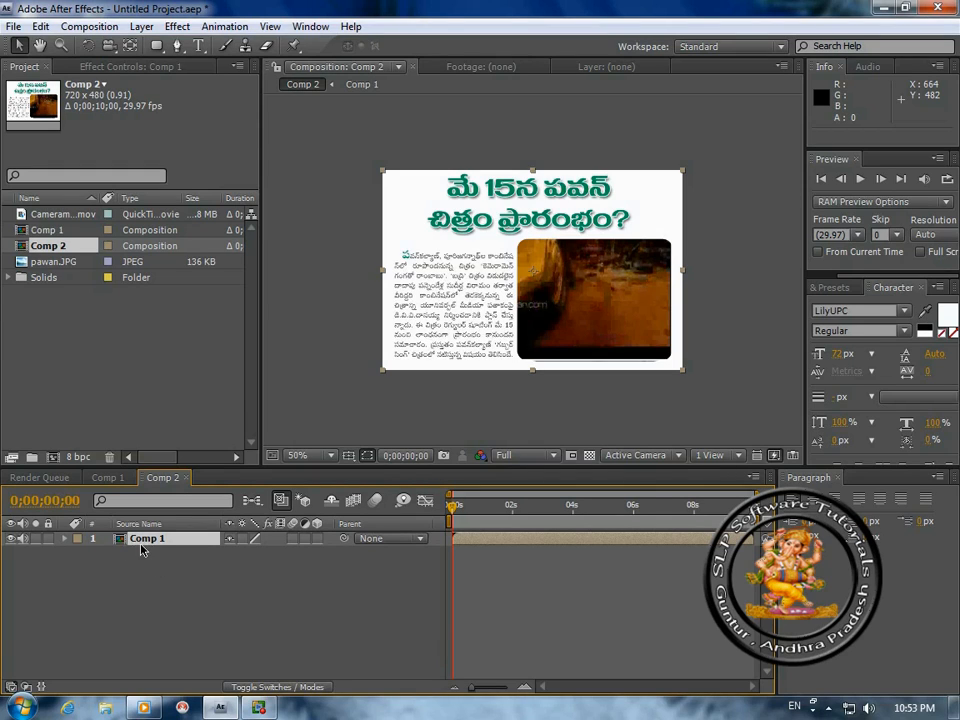
double_click(142, 547)
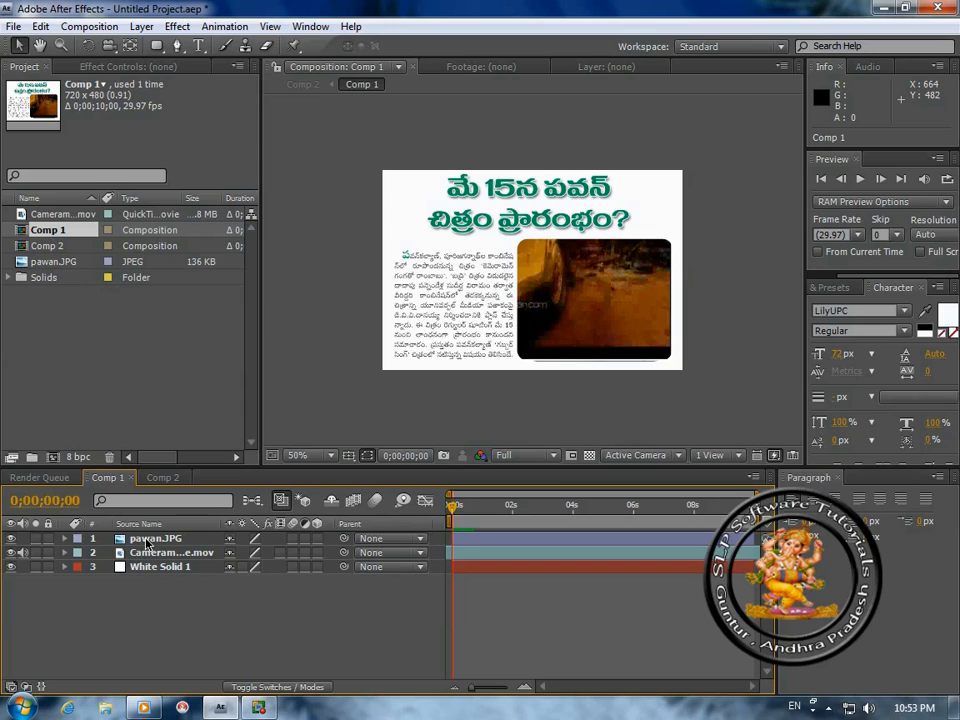
left_click(158, 479)
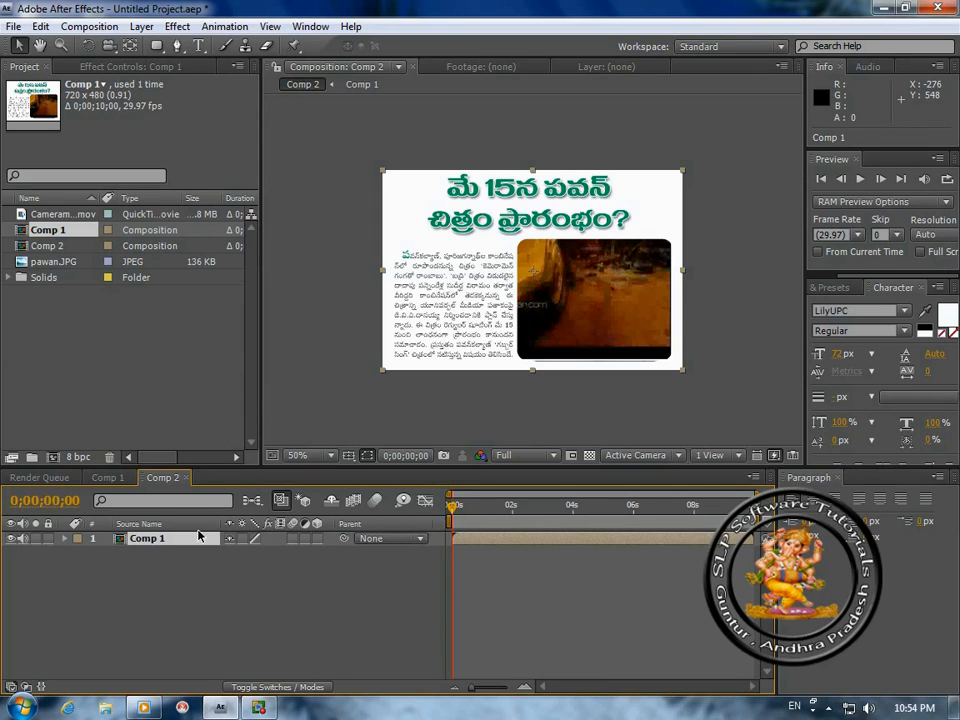
- Apply the CC Page Turn effect to the Comp 1 layer and move its fold position near the lower-right page corner, at about 666, 422
left_click(177, 26)
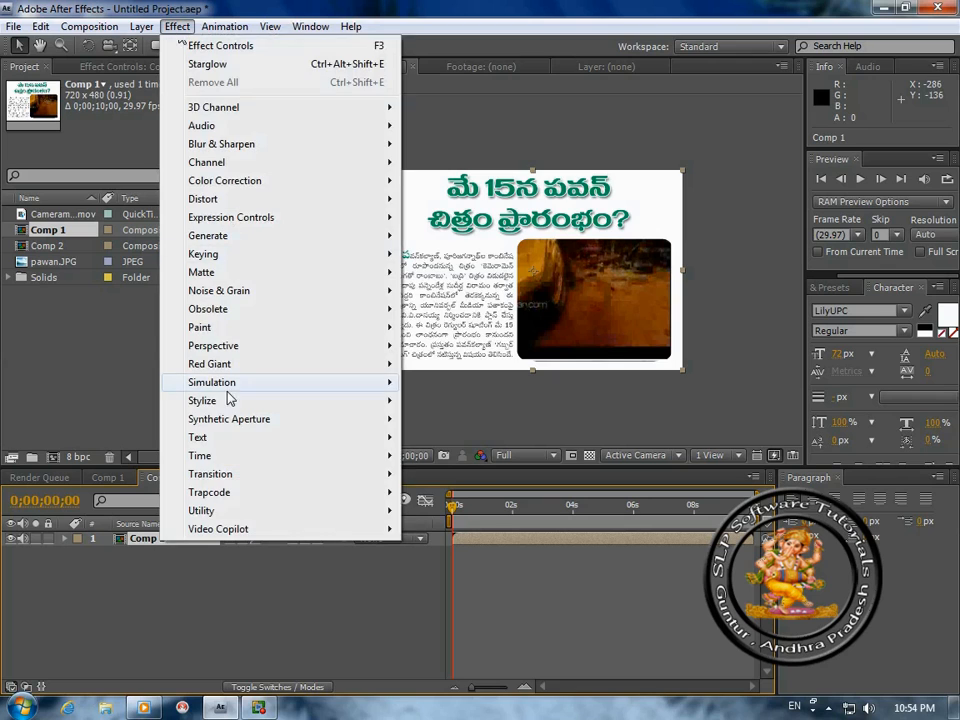
mouse_move(330, 199)
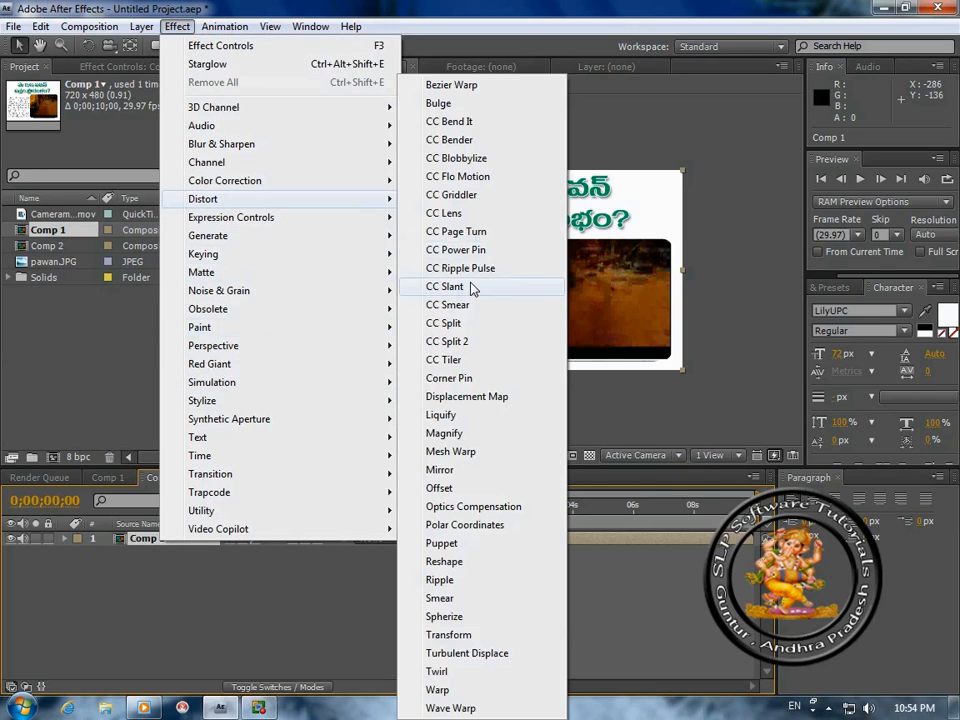
left_click(458, 232)
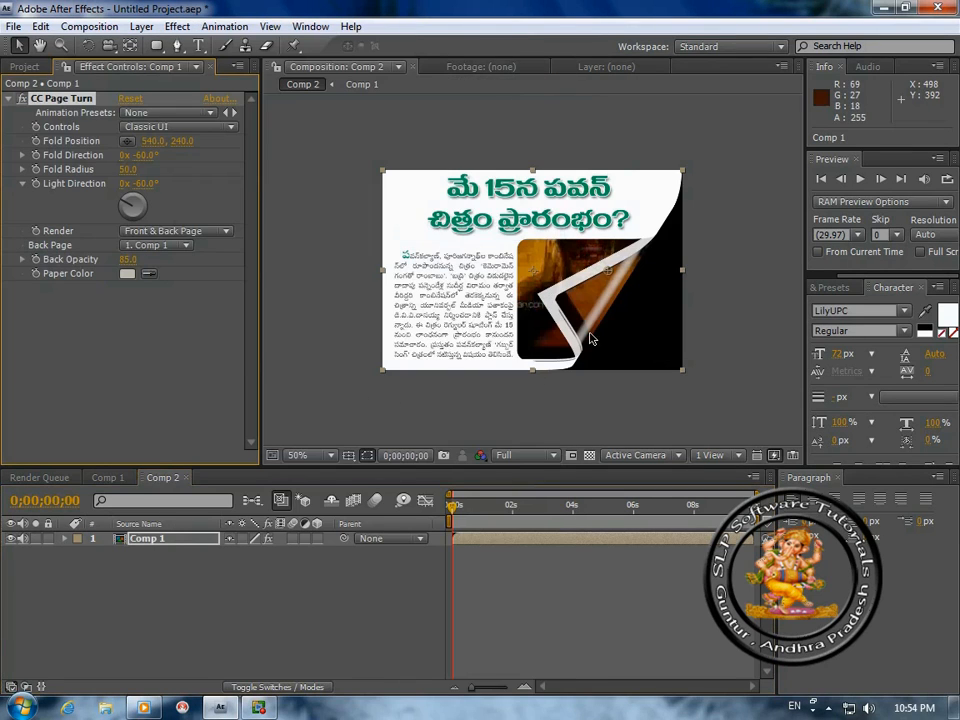
left_click_drag(609, 272, 667, 352)
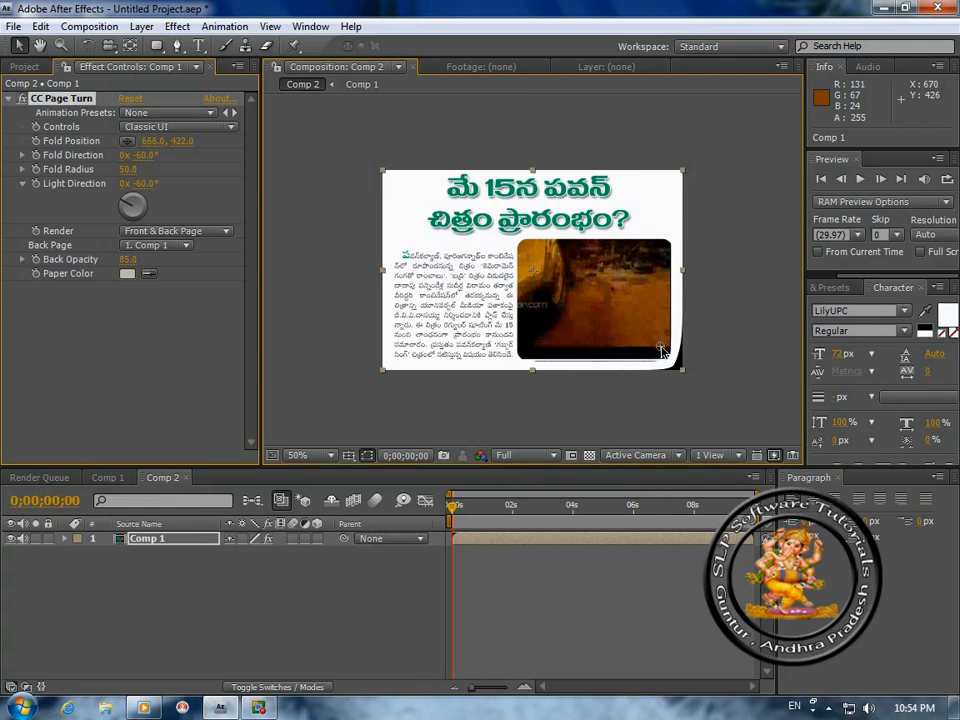
- Animate Fold Position with a keyframe at 0;00;00;00 and a second one at 0;00;06;00 set to about 452, 354
left_click(36, 142)
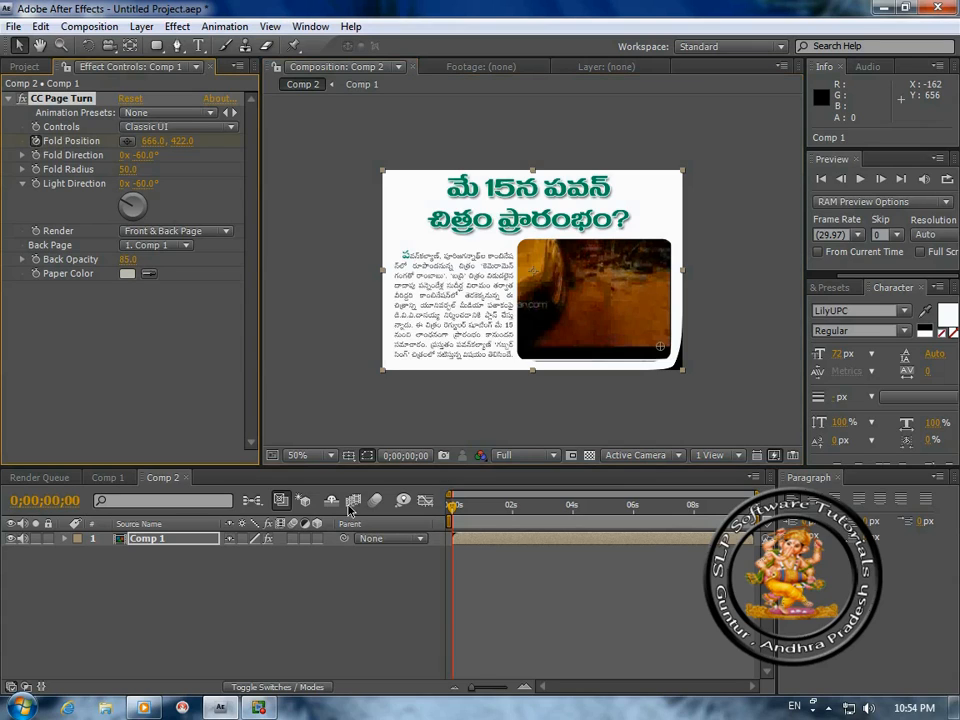
left_click(64, 539)
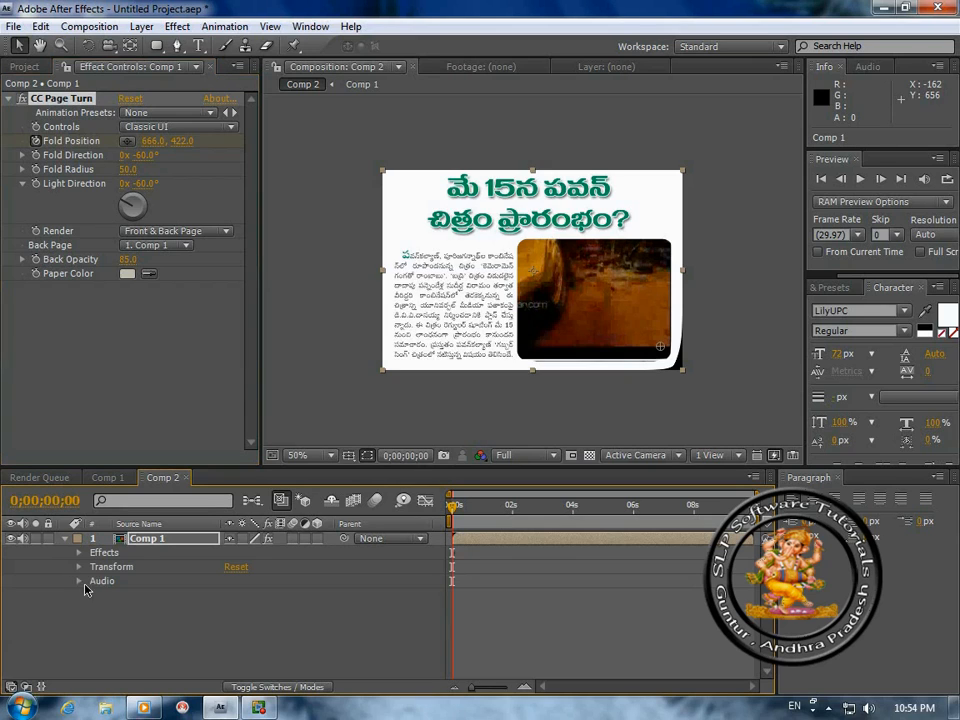
left_click(79, 552)
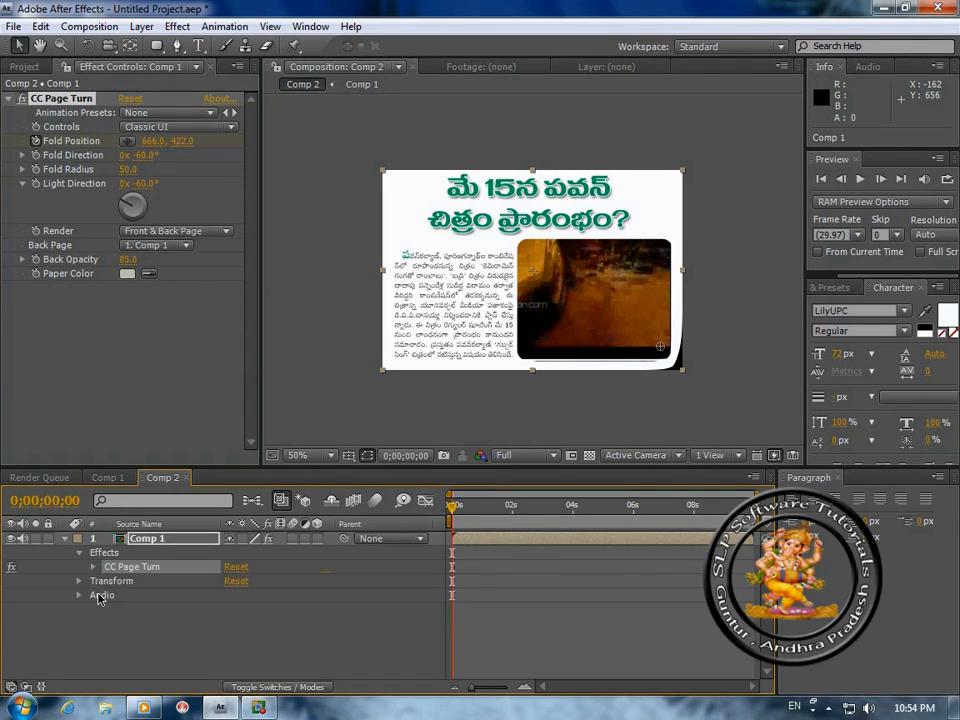
left_click(81, 567)
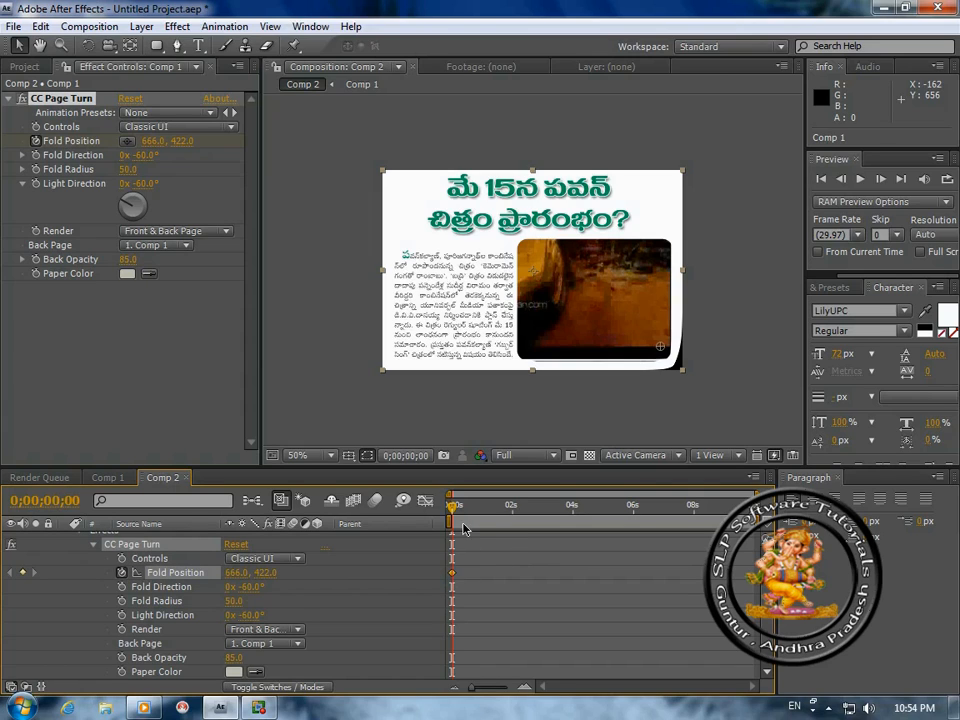
left_click_drag(454, 508, 633, 510)
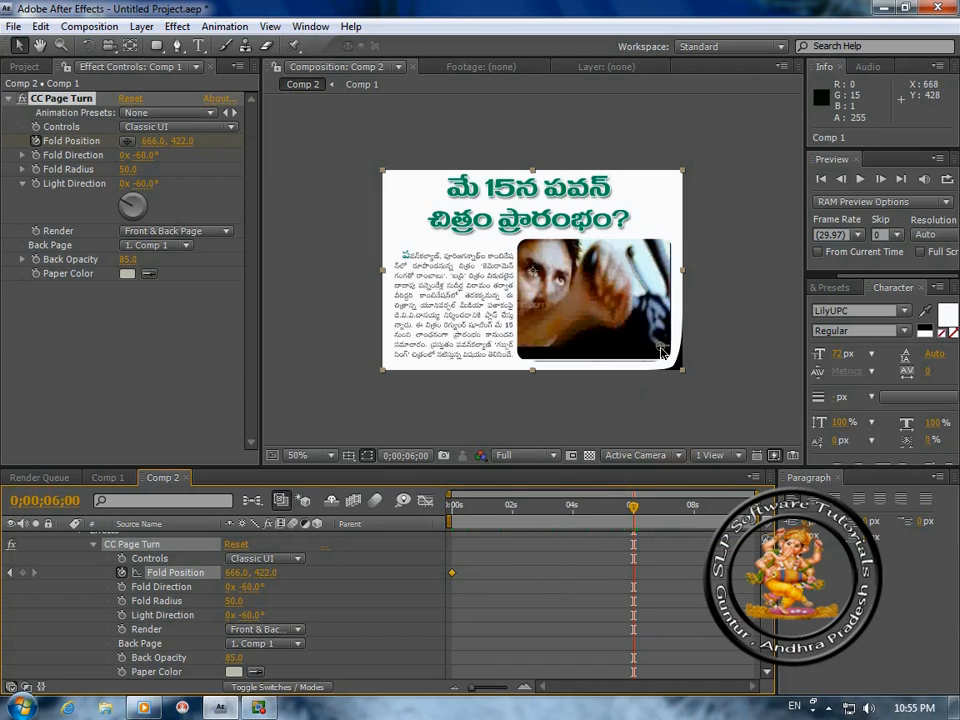
left_click_drag(660, 346, 570, 318)
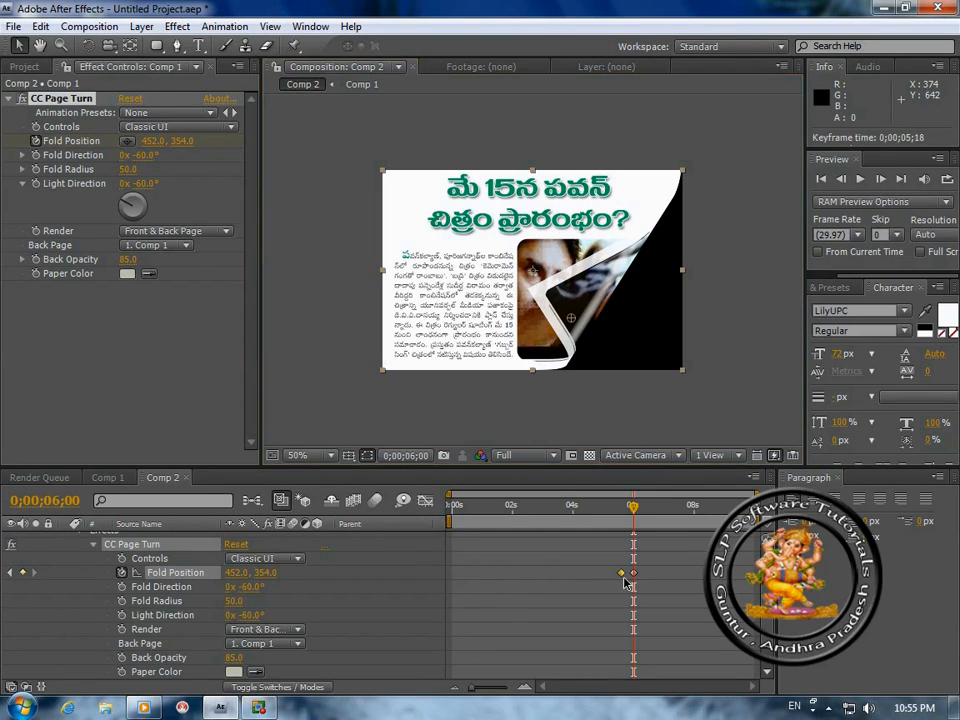
- Swap the two Fold Position keyframes between 0;00;00;00 and 0;00;06;00, check the page-turn motion and collapse the layer's properties
left_click_drag(630, 574, 451, 571)
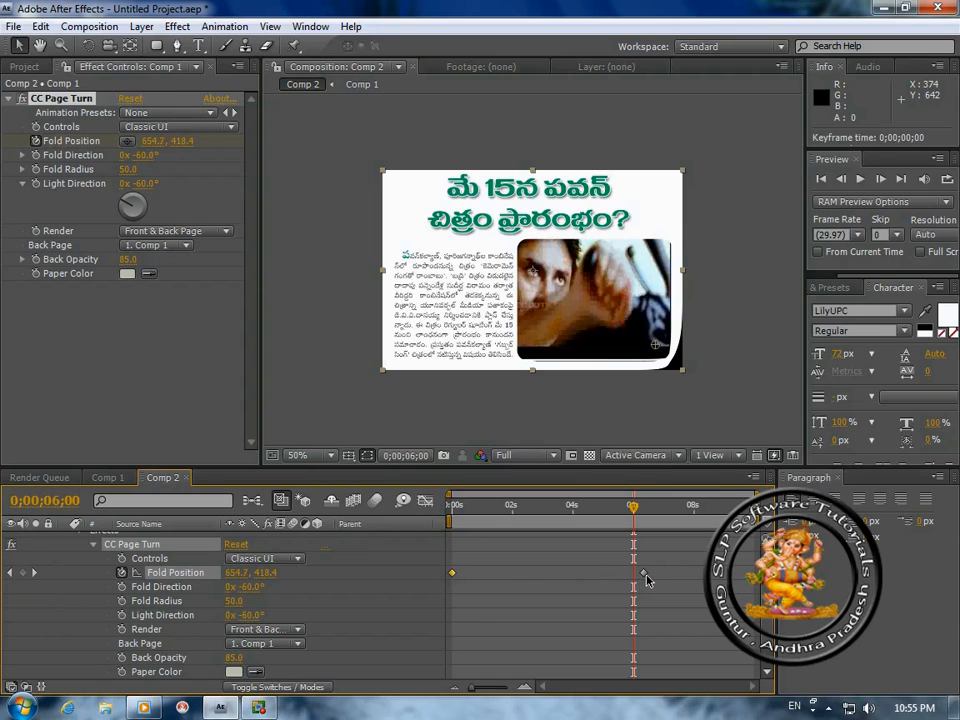
left_click_drag(644, 573, 634, 576)
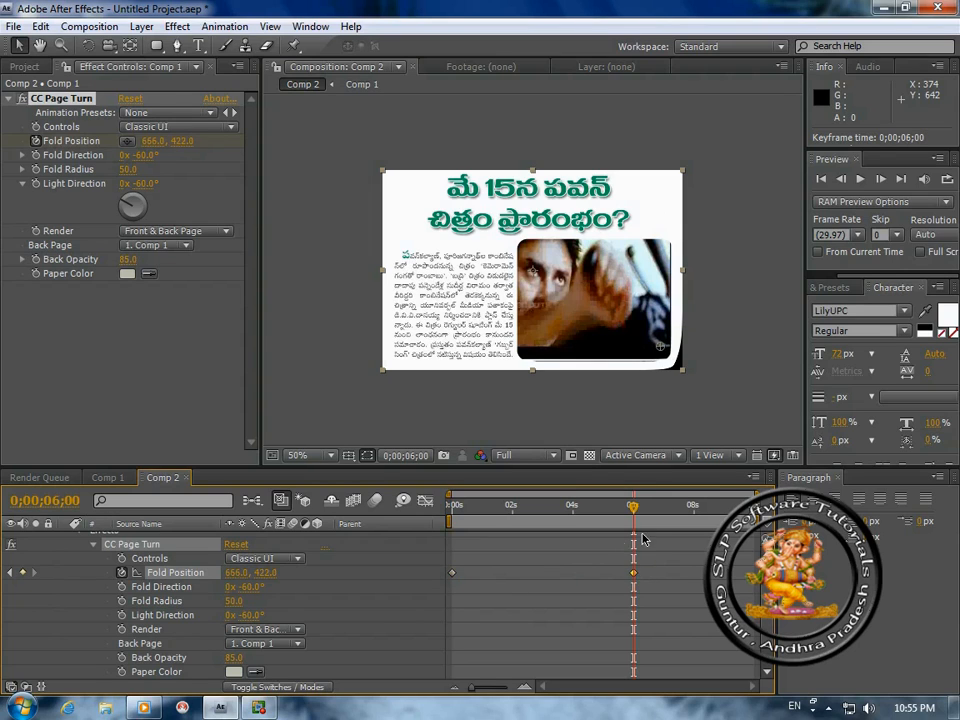
left_click(478, 506)
left_click_drag(463, 511, 635, 520)
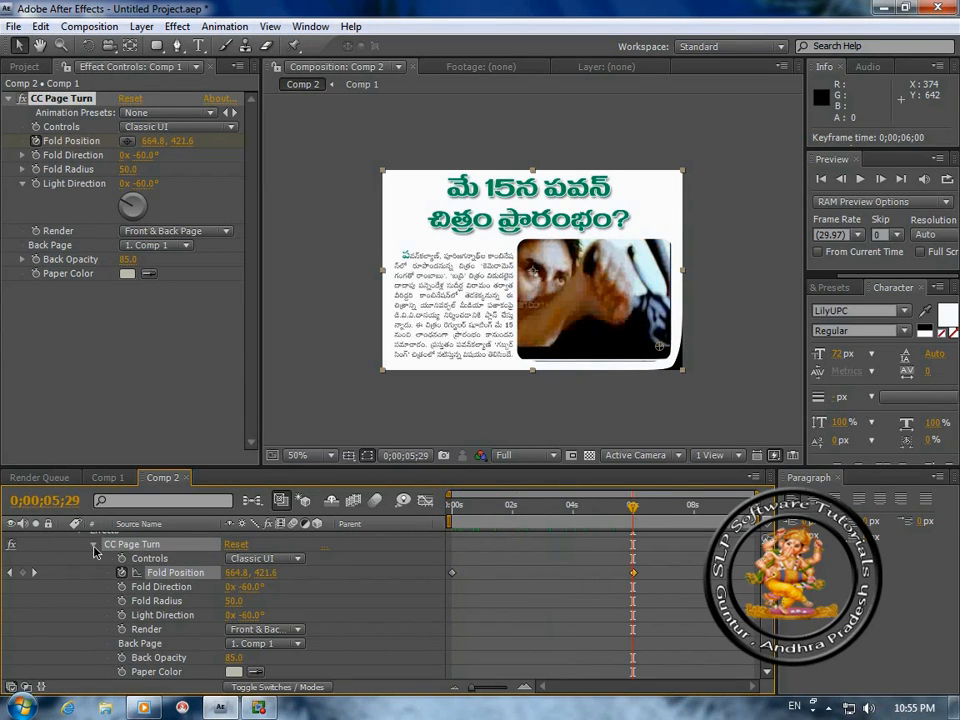
scroll(95, 551, "up", 1)
left_click(65, 539)
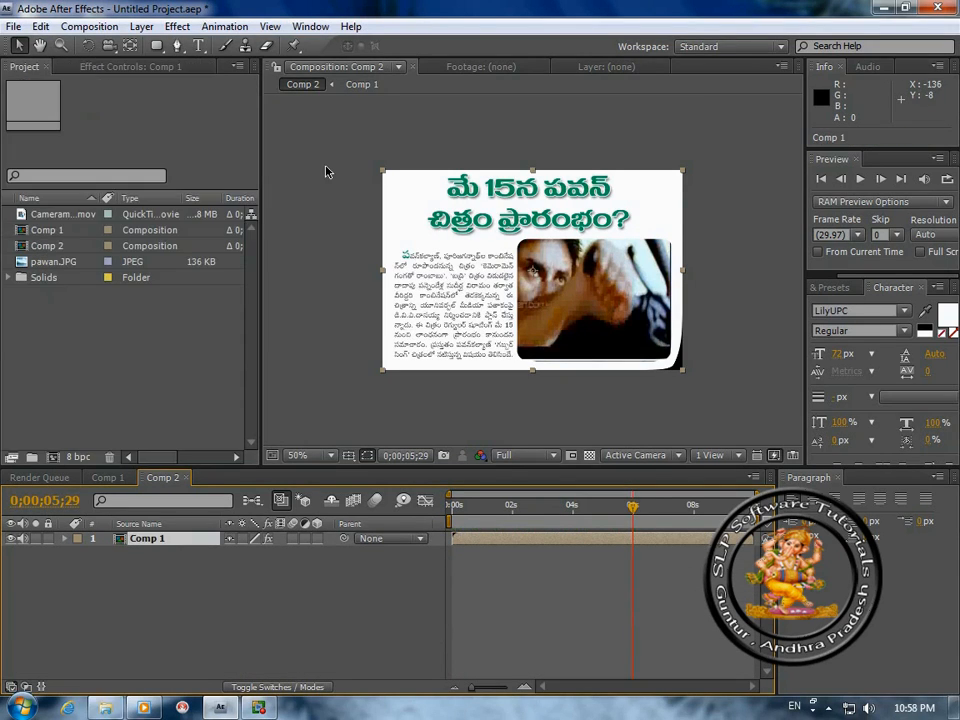
- Import Caribbean.jpg and Liquid_Simulation_1_1.png into the project as footage
left_click(14, 26)
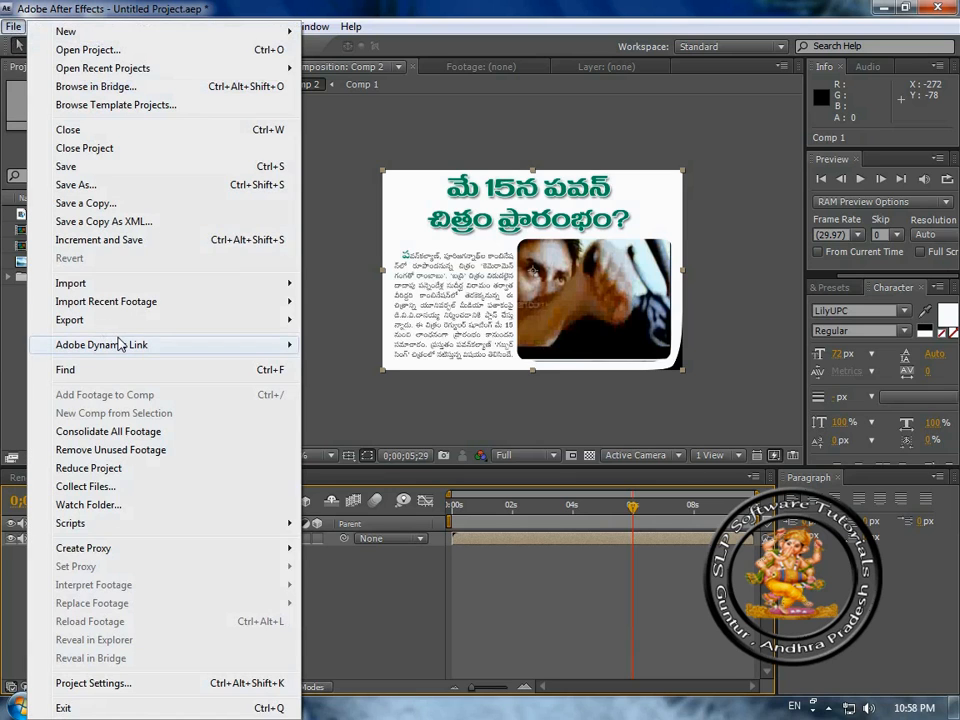
mouse_move(94, 285)
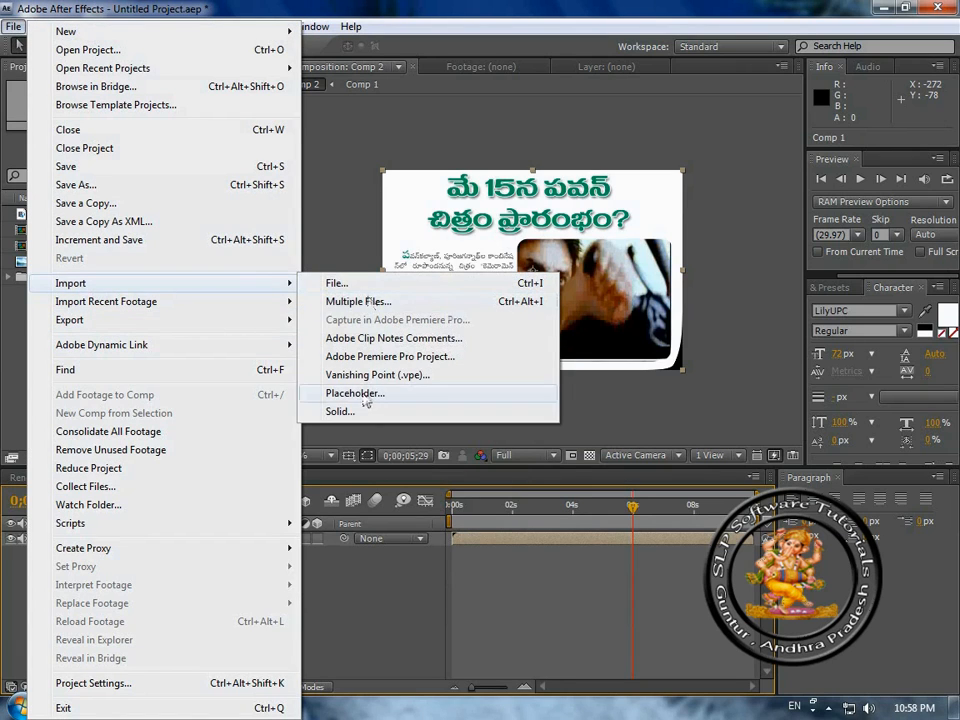
left_click(336, 284)
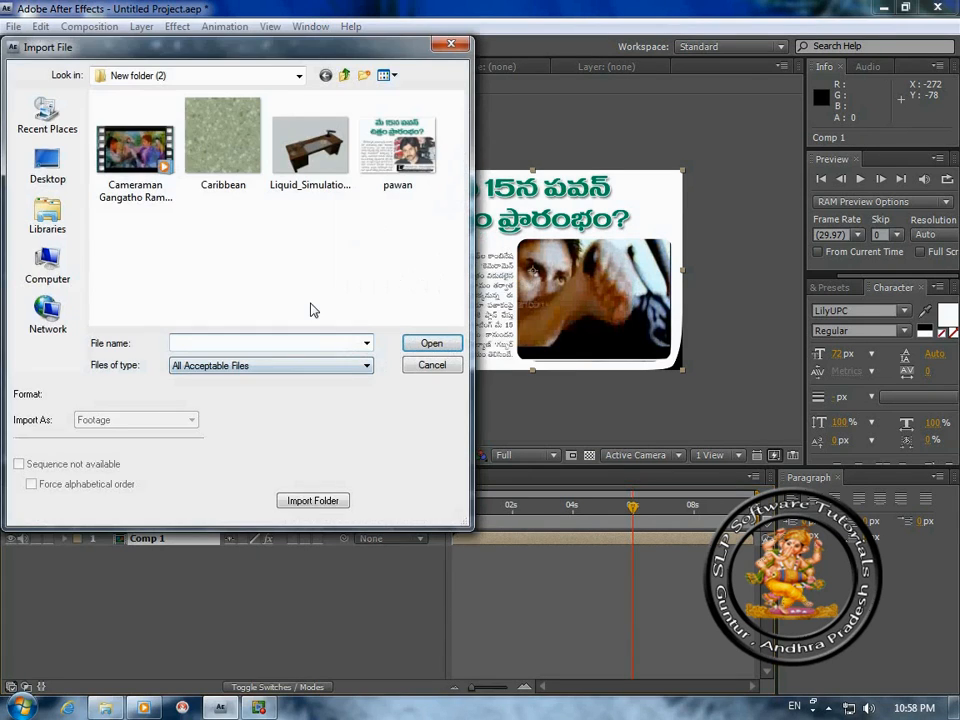
left_click_drag(324, 258, 182, 94)
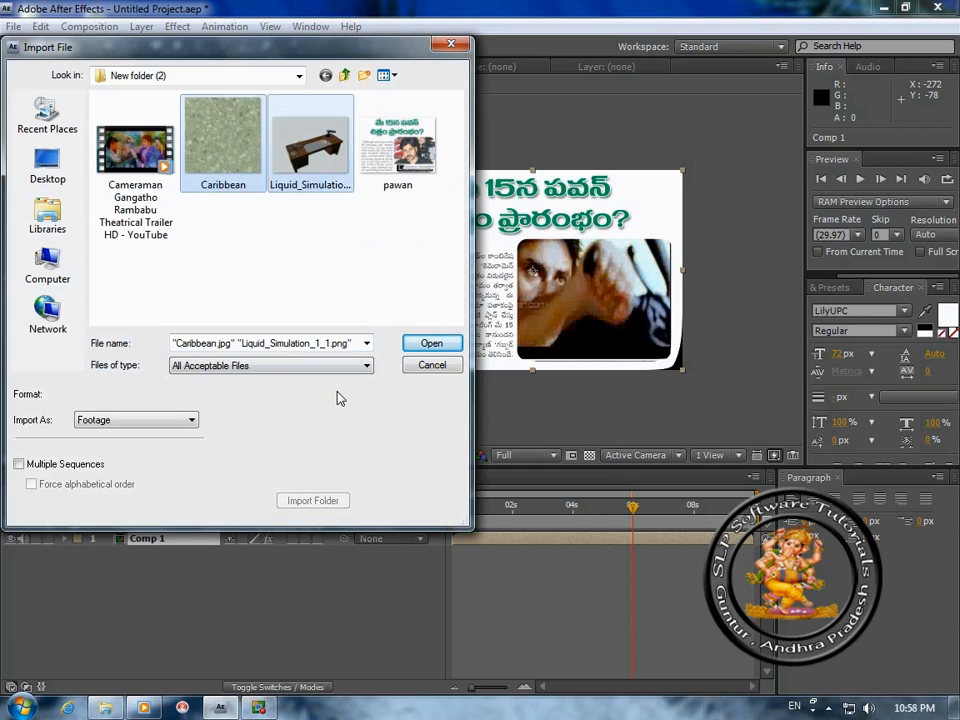
left_click(430, 343)
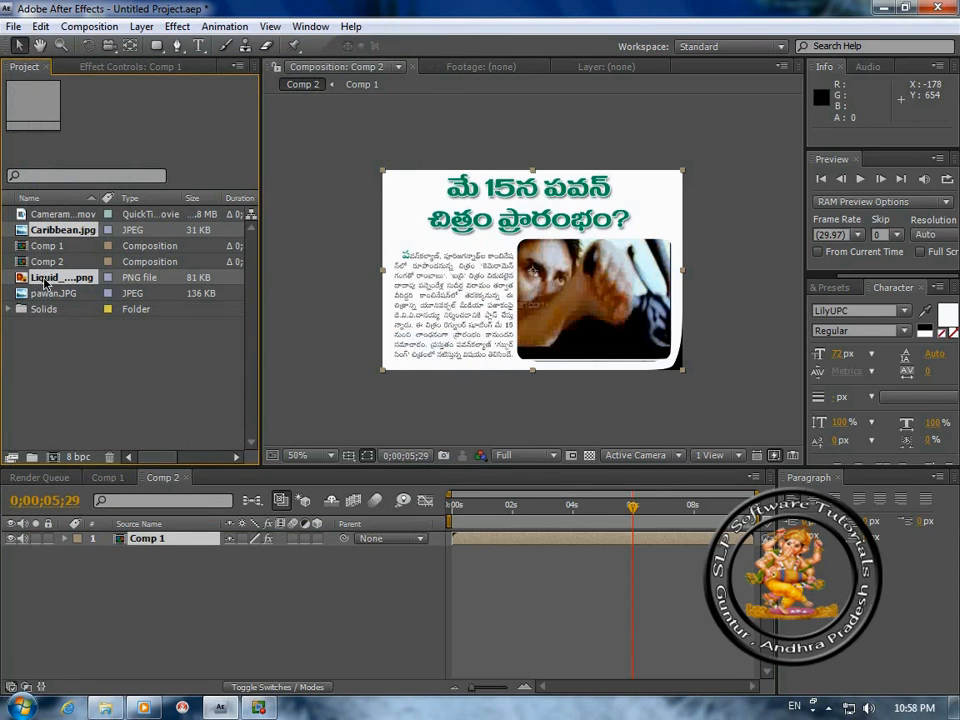
- Hide the Comp 1 layer and place Liquid_Simulation_1_1.png below it, with Caribbean.jpg at the bottom of the layer stack
left_click_drag(47, 282, 122, 540)
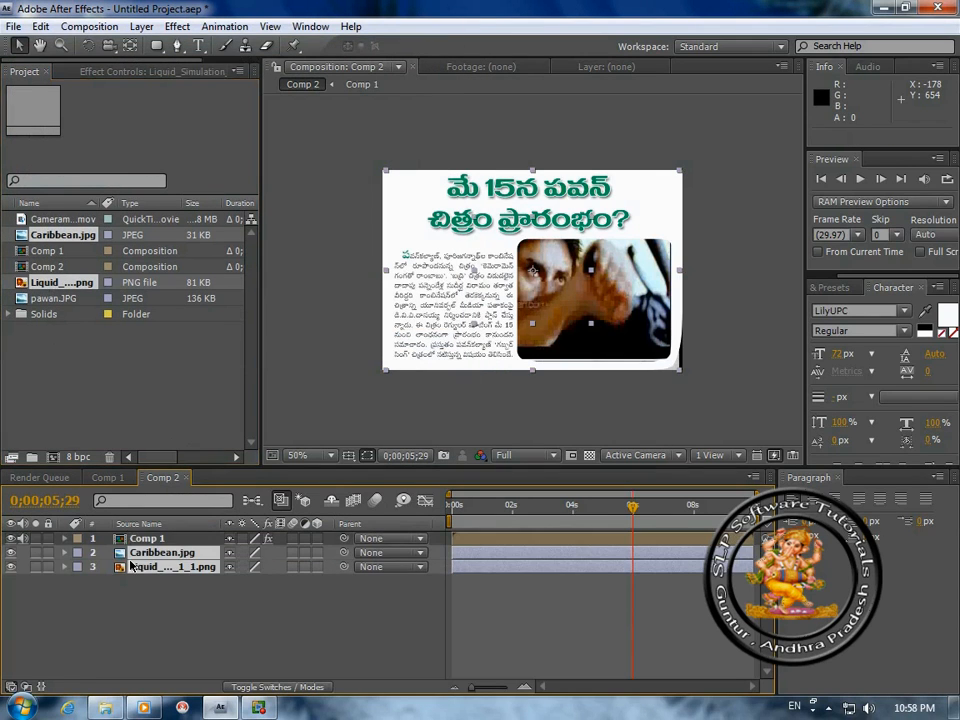
left_click(12, 539)
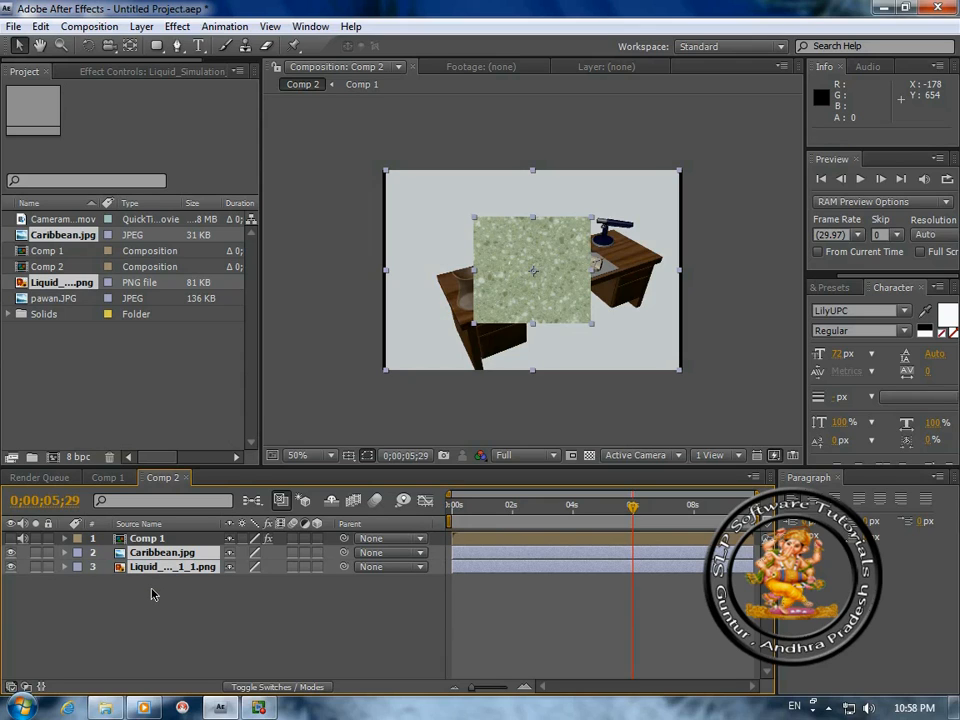
left_click(150, 583)
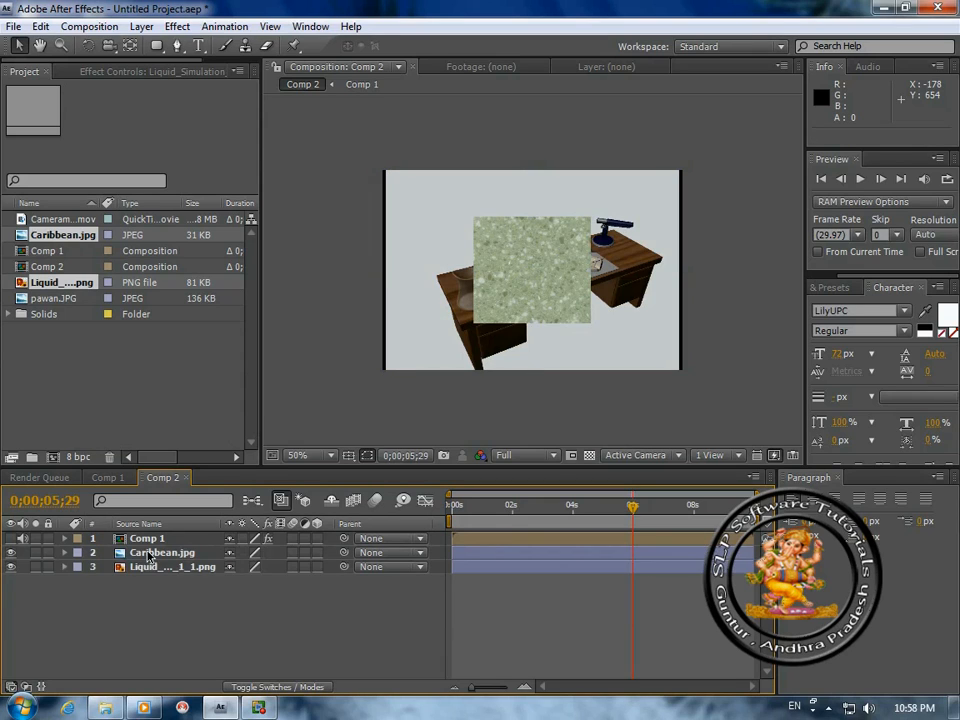
left_click_drag(148, 557, 154, 611)
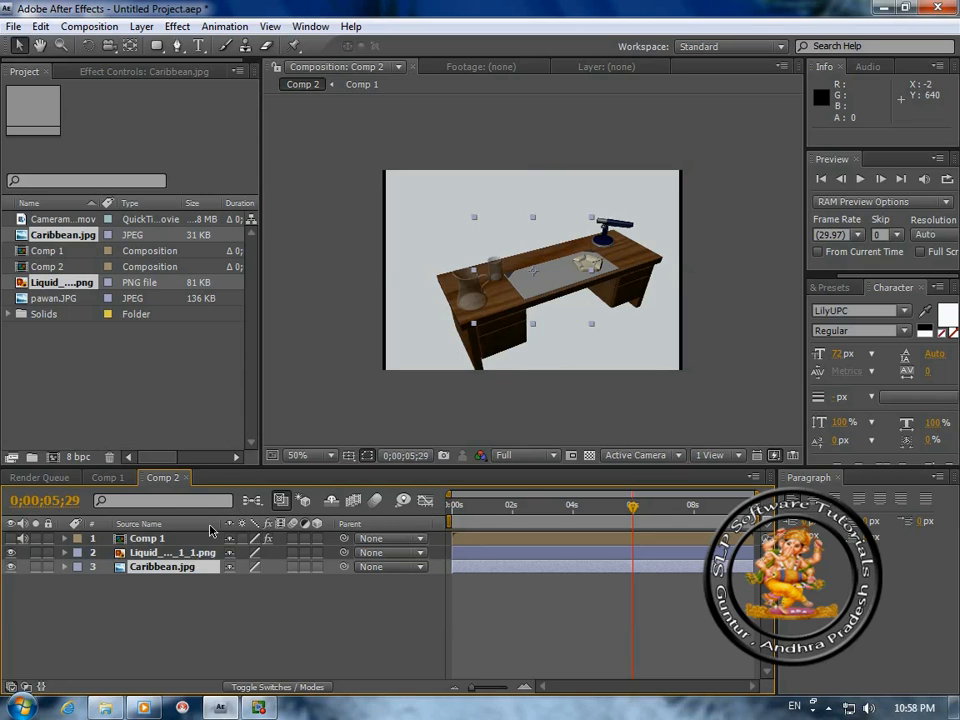
- Apply Linear Color Key to the Liquid_Simulation_1_1.png layer, sampling its light grey backdrop as the key color with 0.0% matching tolerance
left_click(123, 554)
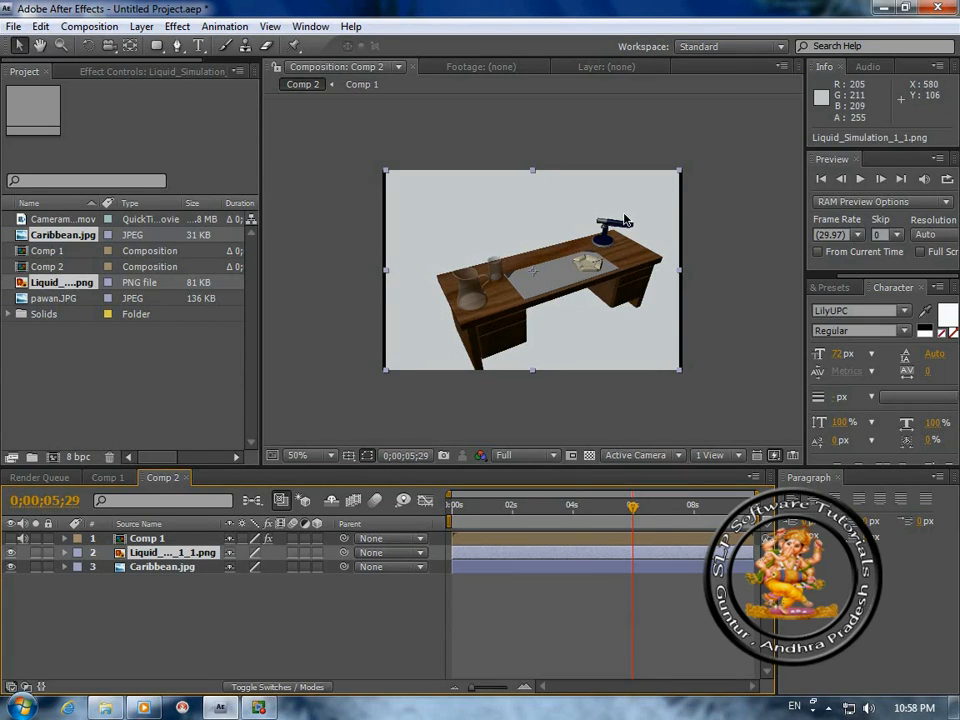
mouse_move(626, 219)
left_mouse_down()
mouse_move(590, 235)
mouse_move(605, 214)
mouse_move(632, 215)
mouse_move(624, 218)
left_mouse_up()
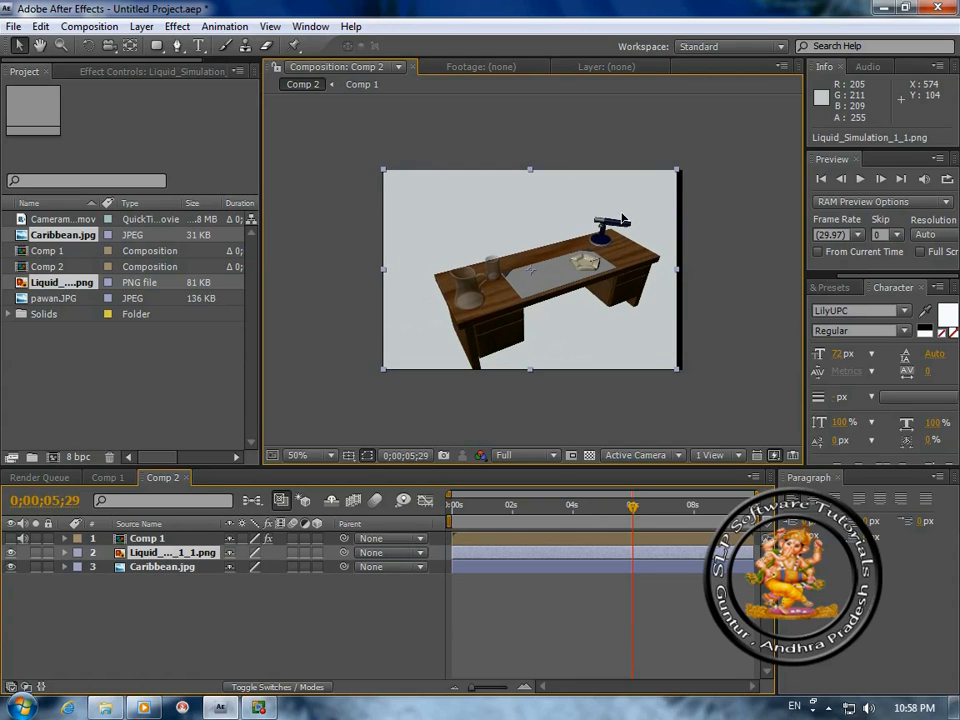
left_click(178, 27)
mouse_move(207, 290)
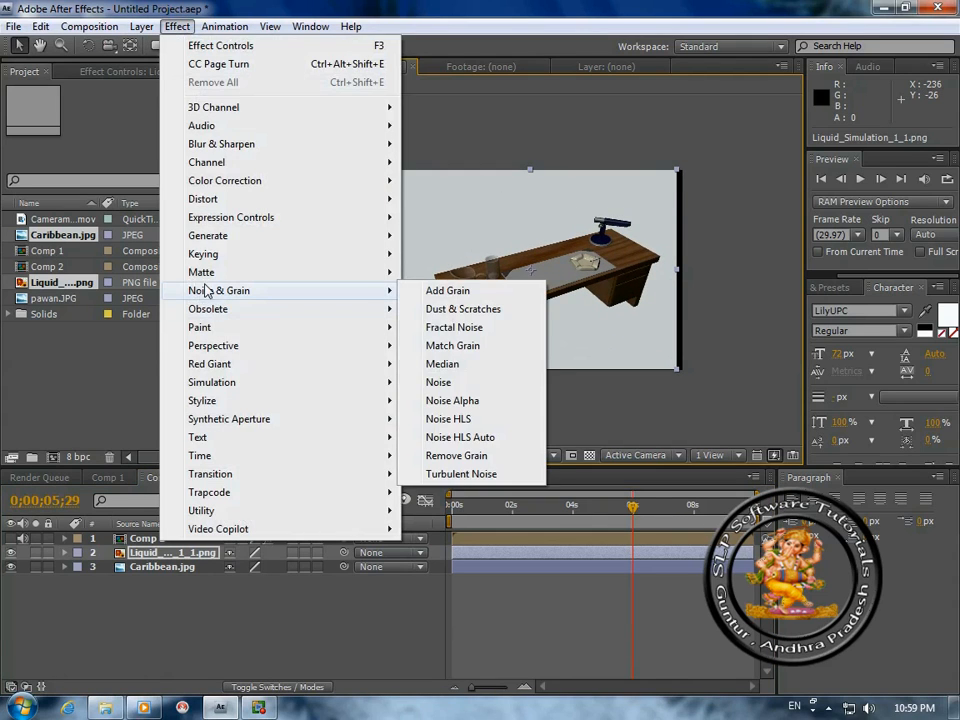
mouse_move(205, 254)
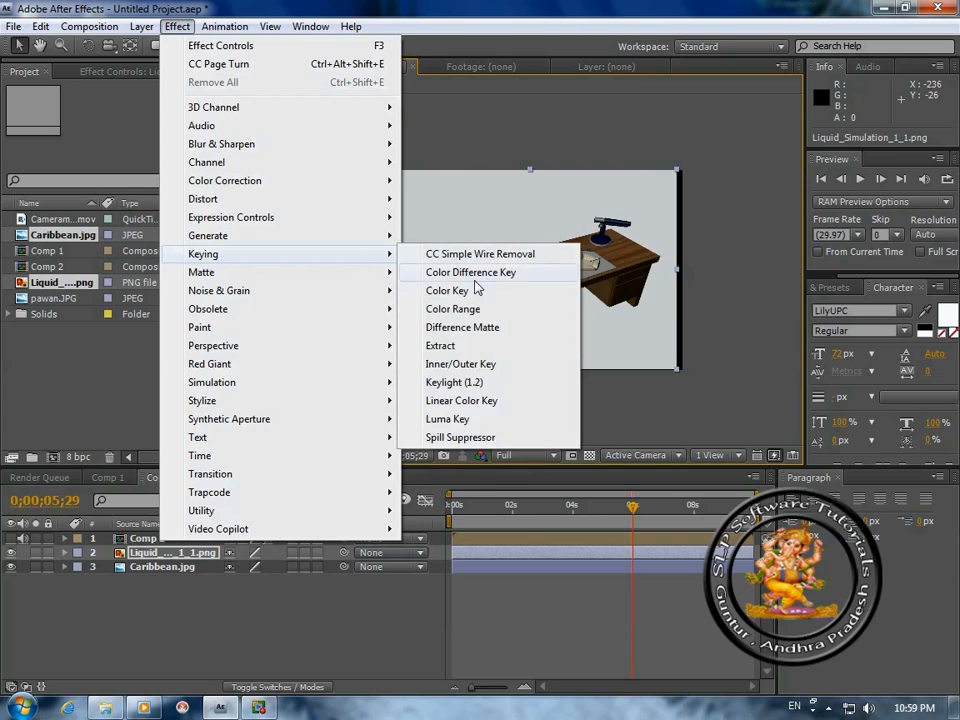
left_click(462, 402)
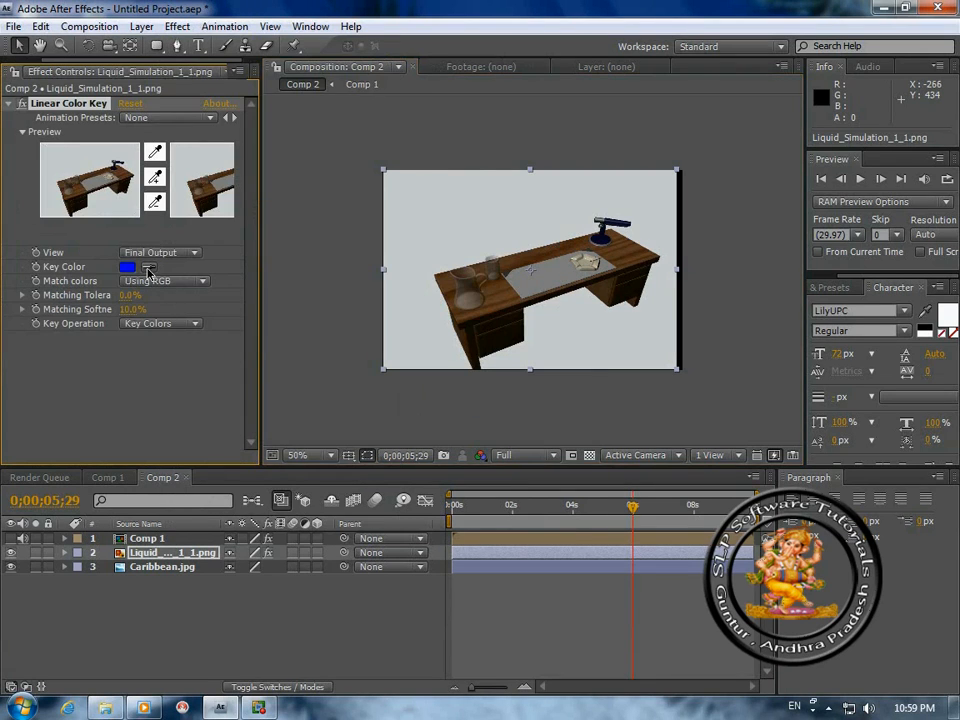
left_click(148, 268)
left_click(412, 258)
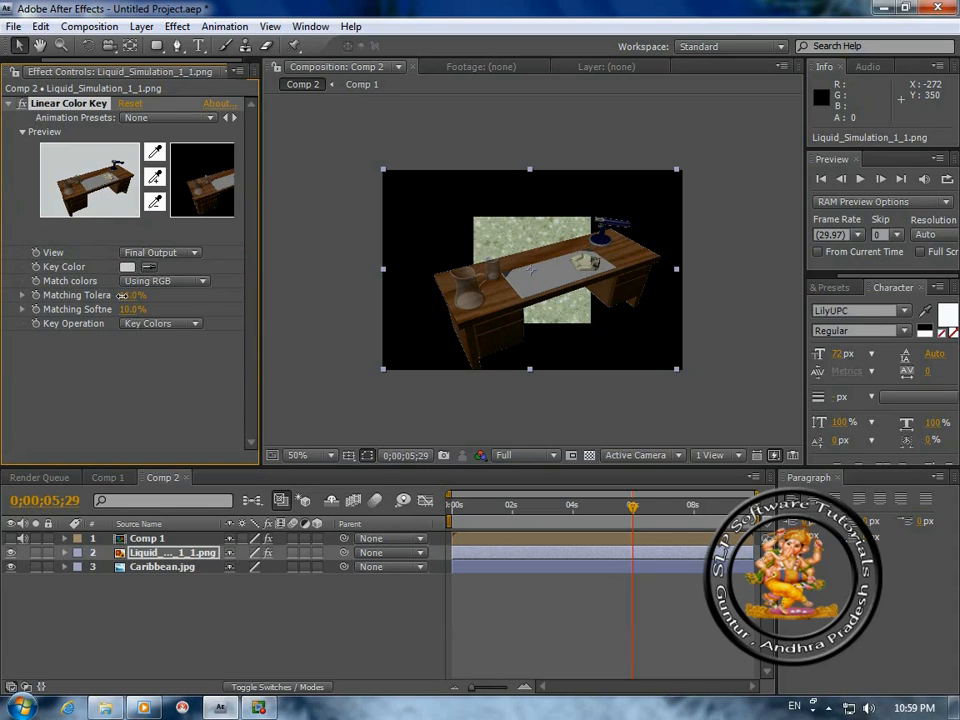
mouse_move(108, 296)
left_mouse_down()
mouse_move(130, 296)
mouse_move(106, 296)
left_mouse_up()
- Apply the Matte Choker effect to the Liquid_Simulation_1_1.png layer to clean up the keyed desk
left_click(177, 26)
mouse_move(212, 257)
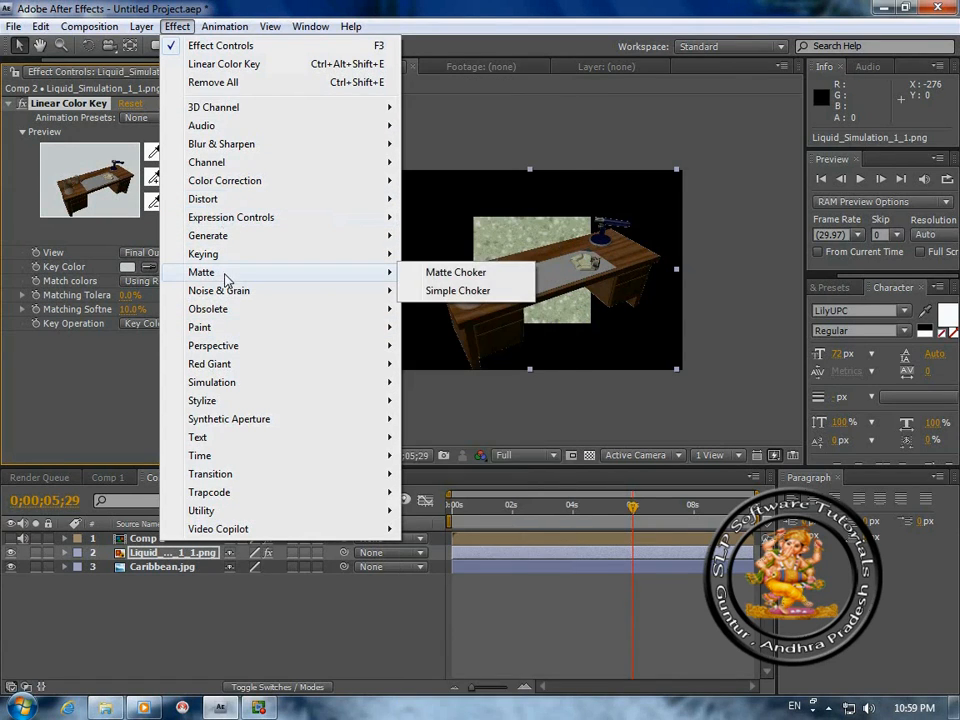
left_click(464, 276)
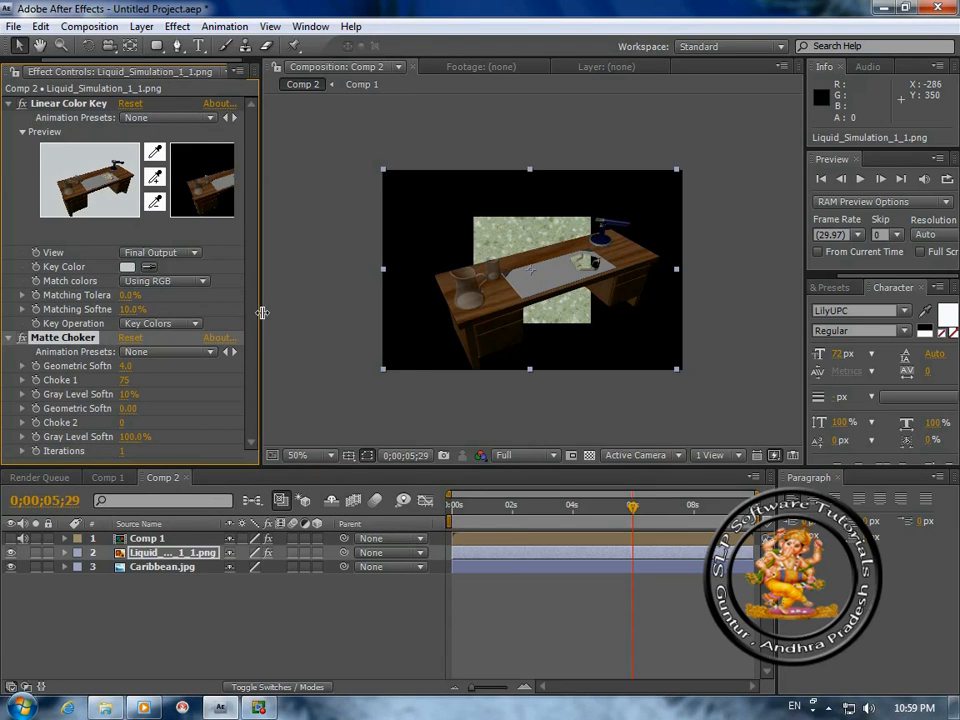
- Enlarge Caribbean.jpg to cover the whole frame, then scale up and reposition the Liquid_Simulation_1_1.png layer so the desk spans the frame
left_click(143, 570)
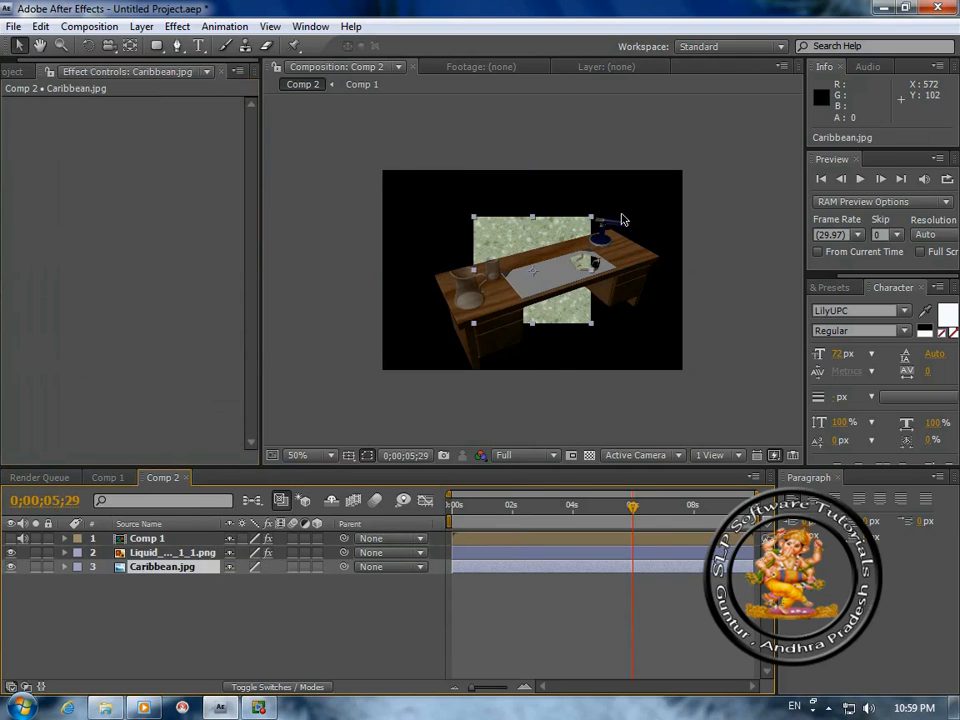
left_click_drag(593, 218, 697, 162)
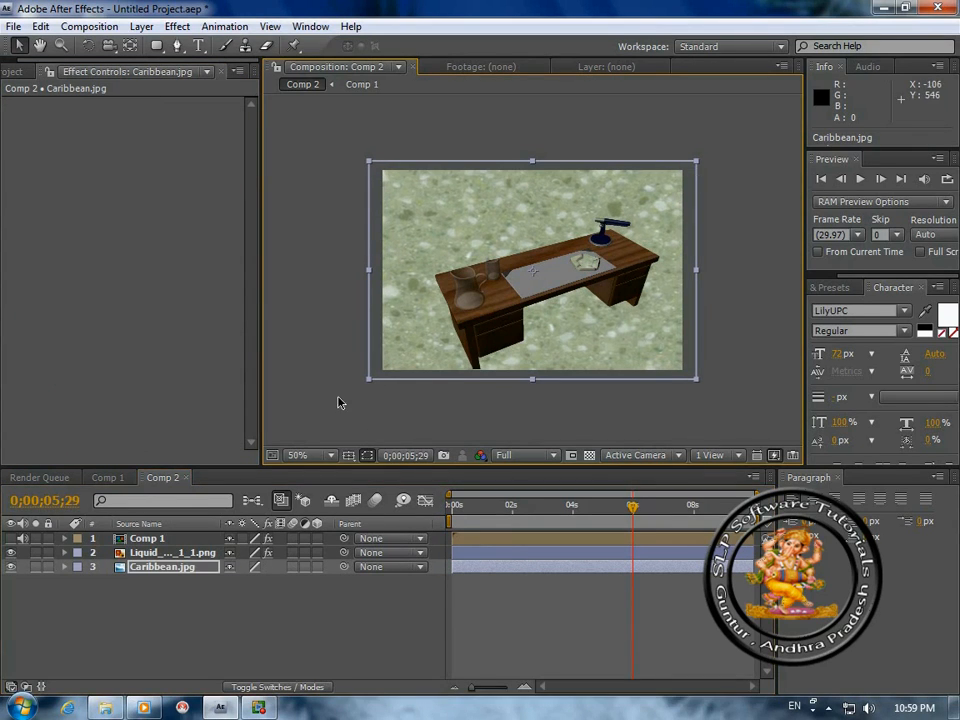
left_click(172, 552)
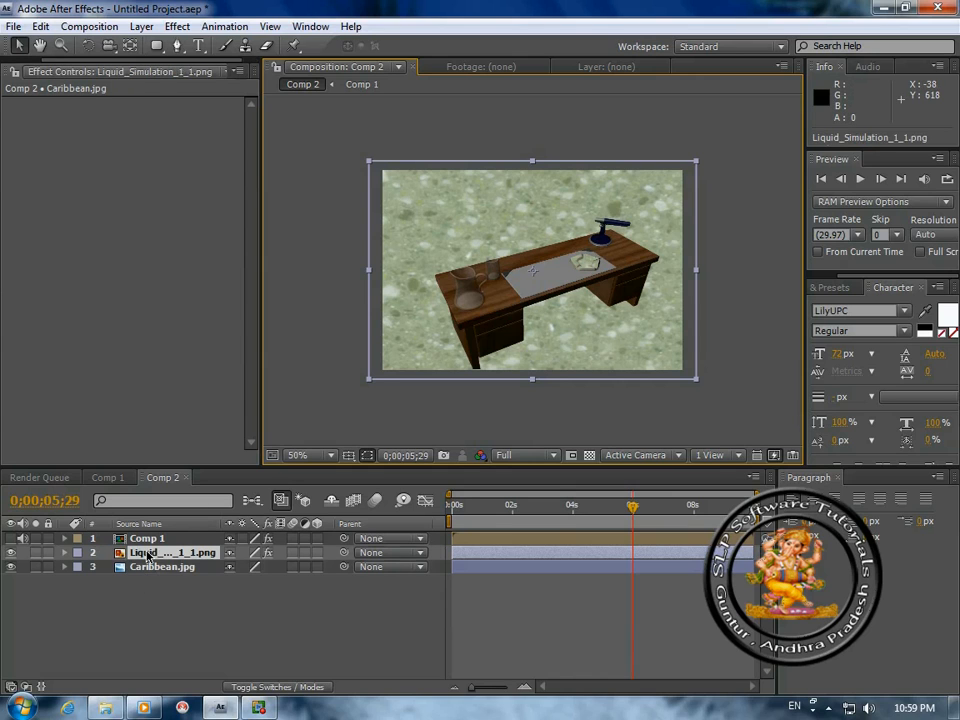
left_click_drag(680, 170, 742, 108)
left_click_drag(624, 259, 609, 249)
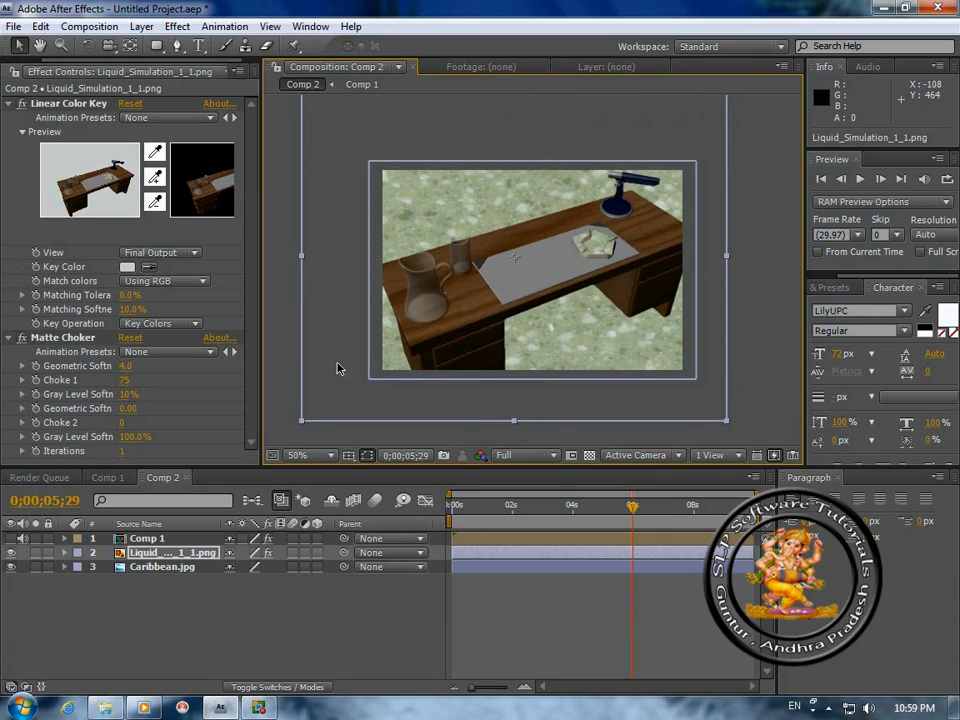
left_click(760, 318)
scroll(760, 318, "down", 1)
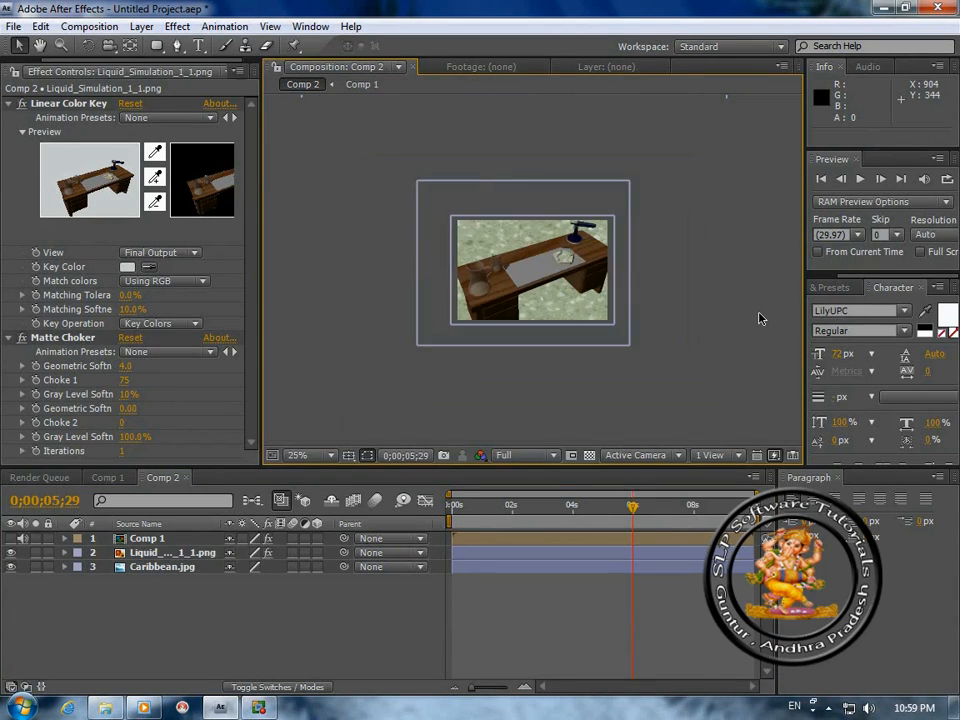
scroll(760, 318, "up", 1)
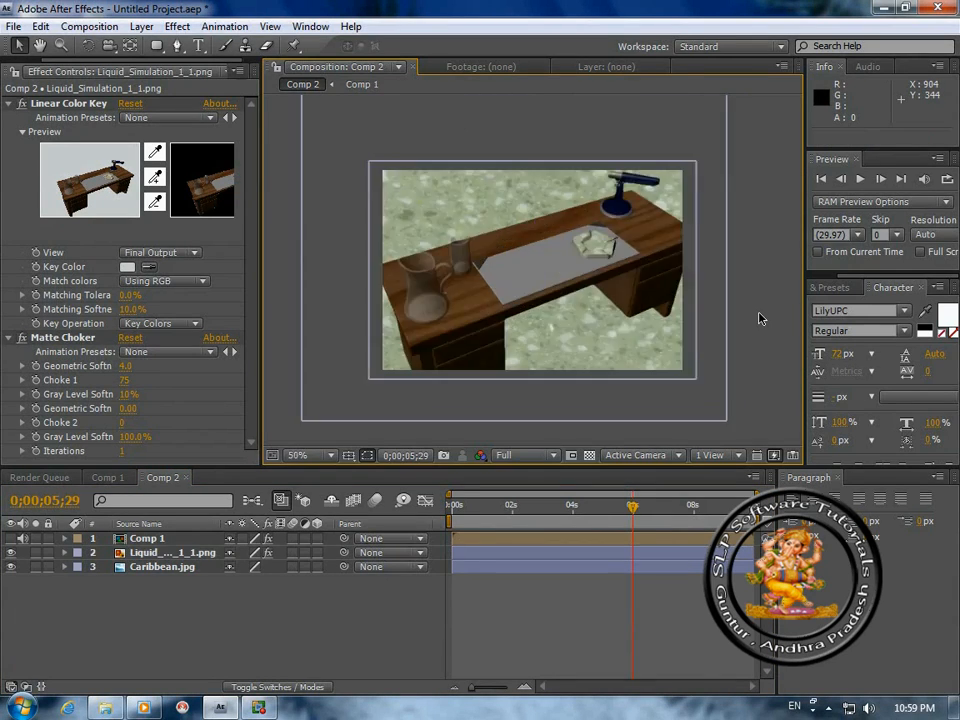
- Turn the visibility of the Comp 1 newspaper layer back on above the desk
left_click(12, 539)
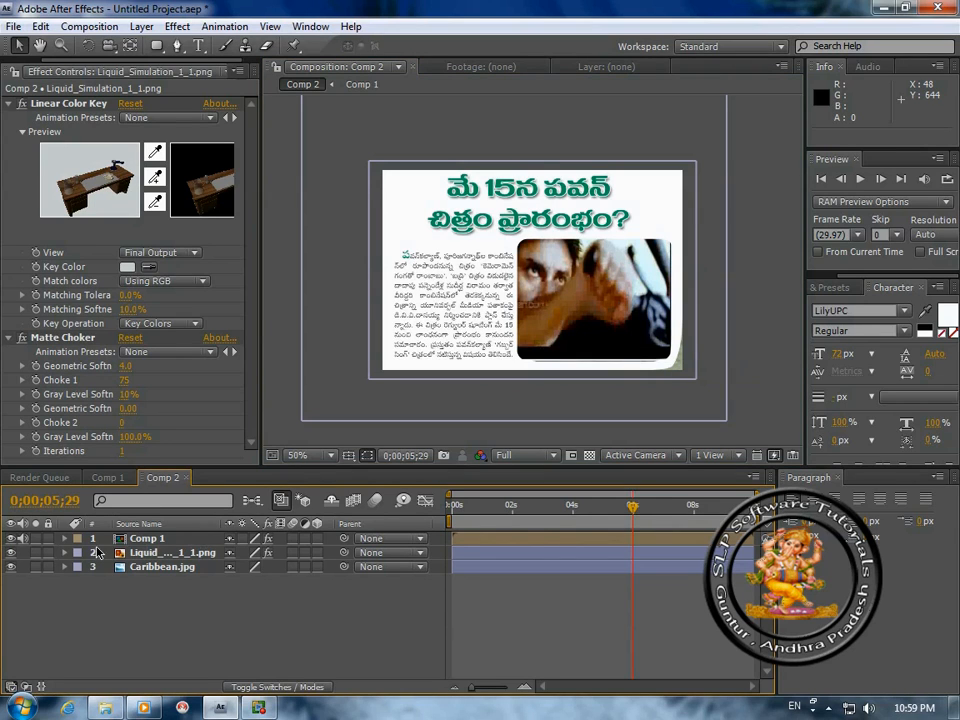